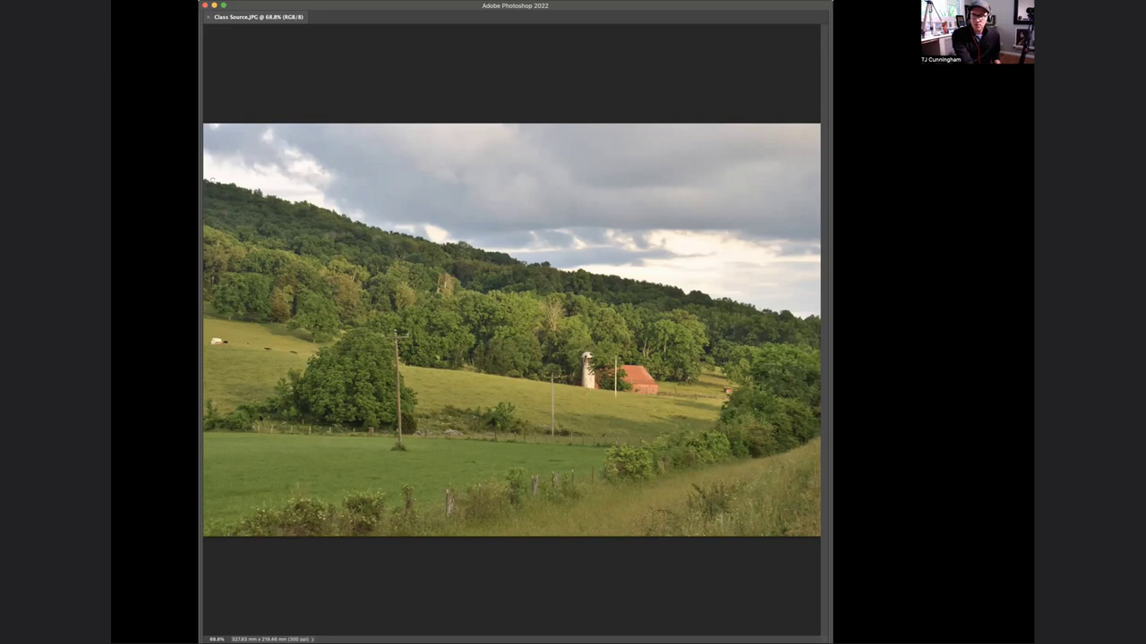
mouse_move(213, 181)
mouse_down()
mouse_move(400, 237)
mouse_move(789, 315)
mouse_up()
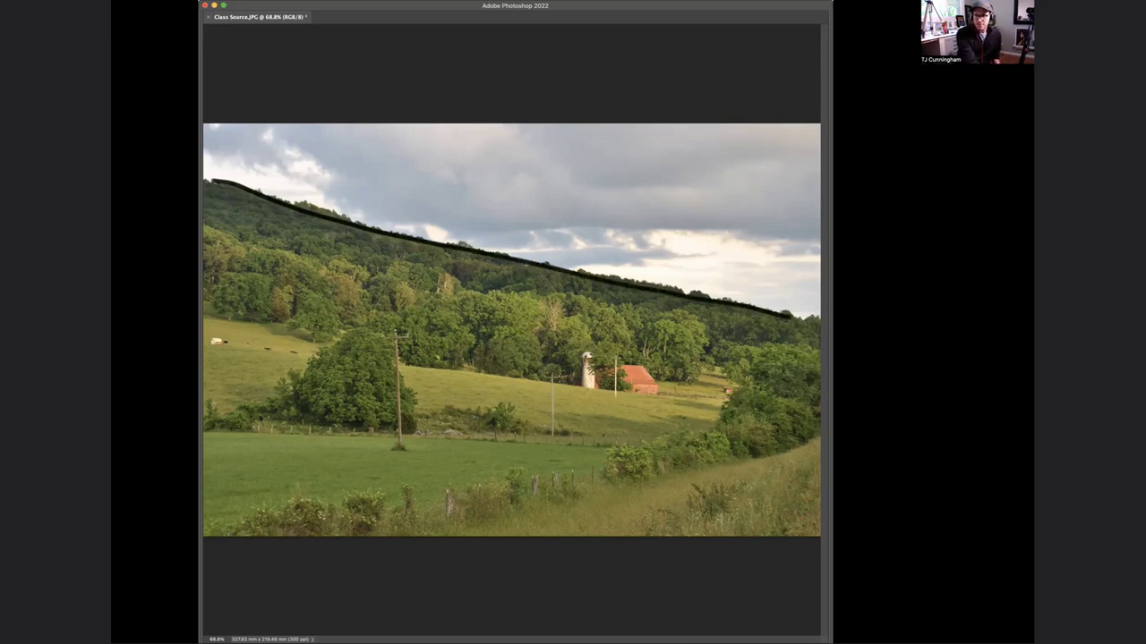
drag(405, 365, 621, 390)
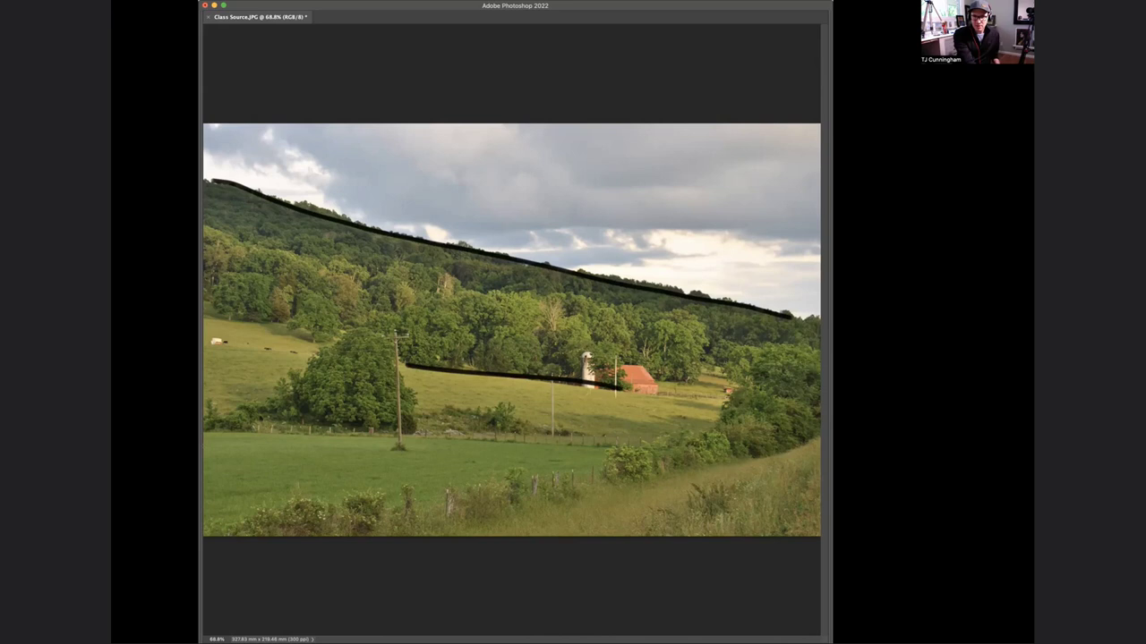
shift+click(206, 444)
key(ctrl+z)
drag(205, 448, 744, 449)
drag(469, 449, 204, 448)
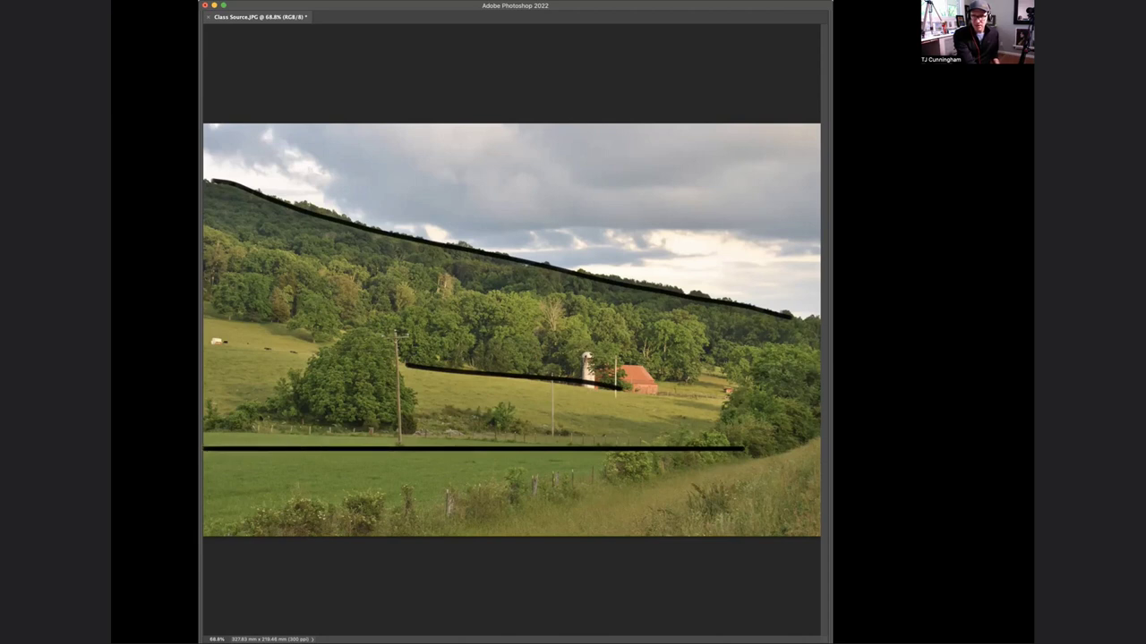
drag(204, 430, 612, 447)
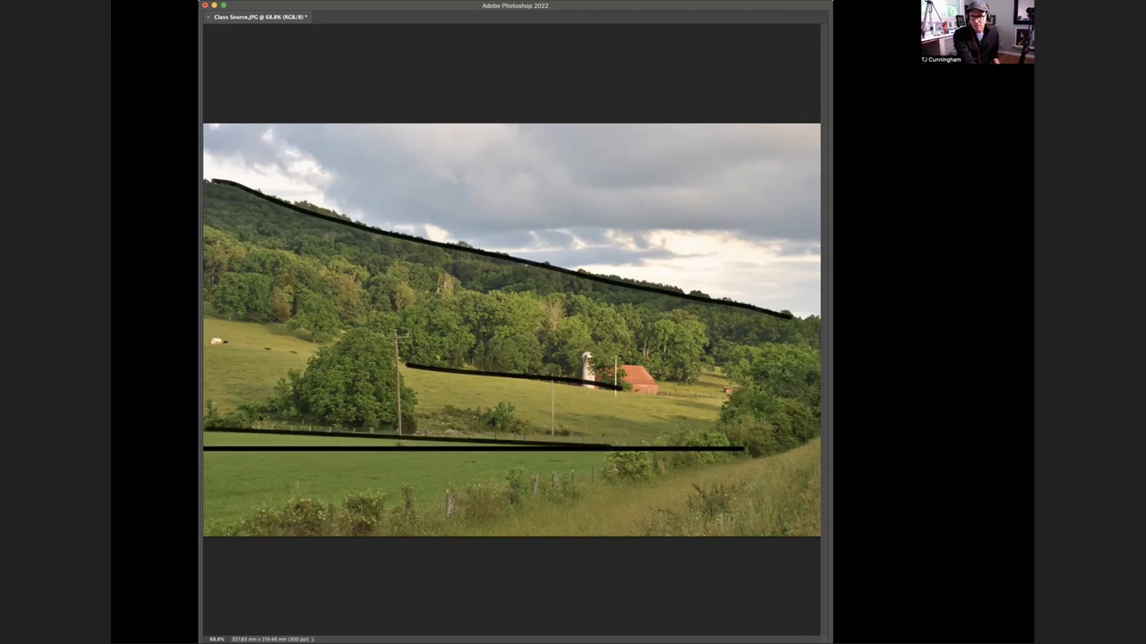
shift+click(404, 365)
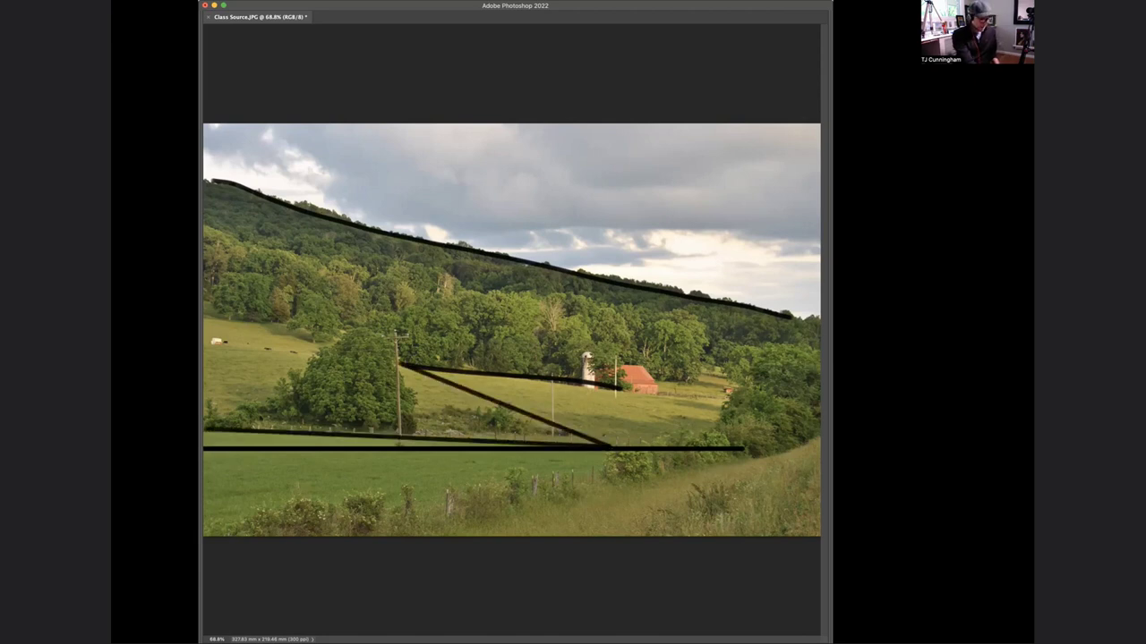
key(ctrl+z)
key(ctrl+z)
key(ctrl+z)
key(ctrl+z)
key(ctrl+z)
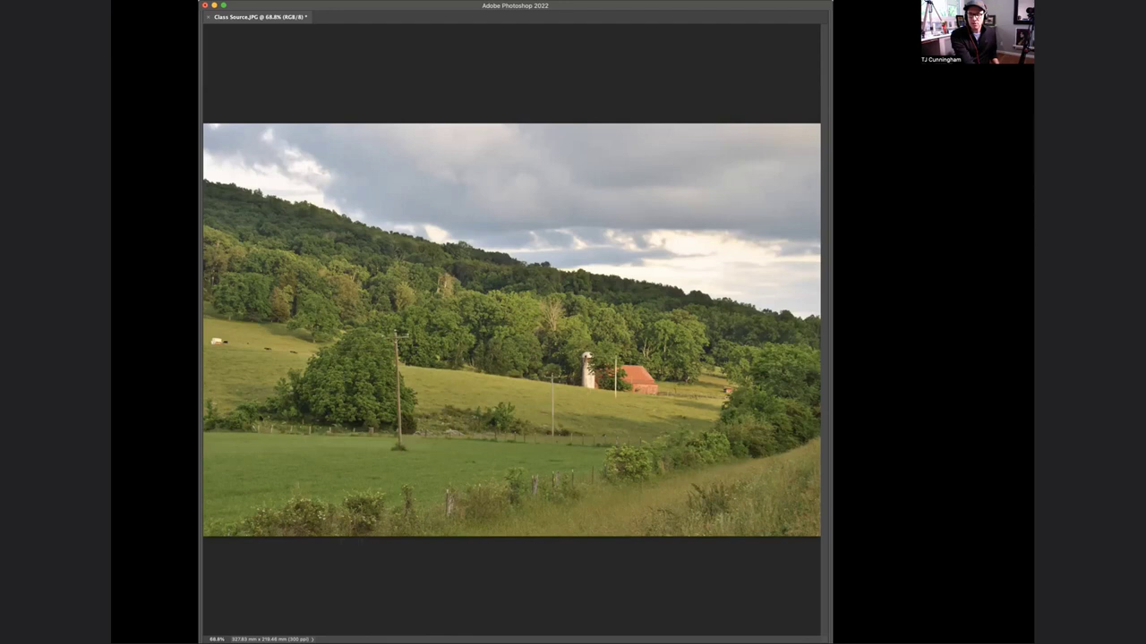
drag(390, 536, 650, 466)
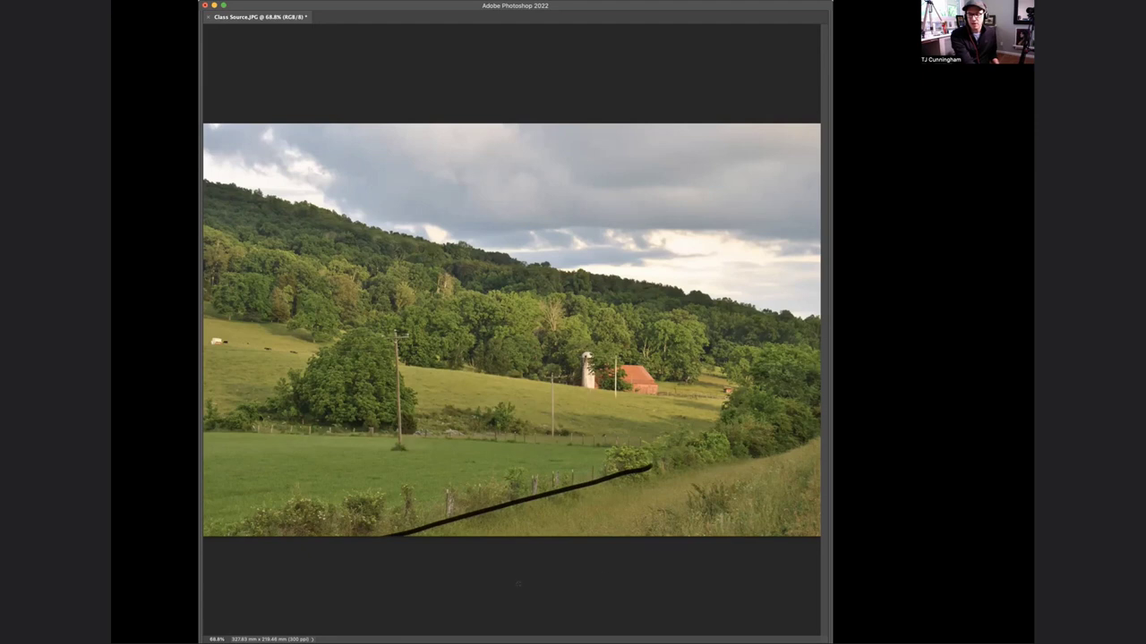
drag(810, 433, 364, 542)
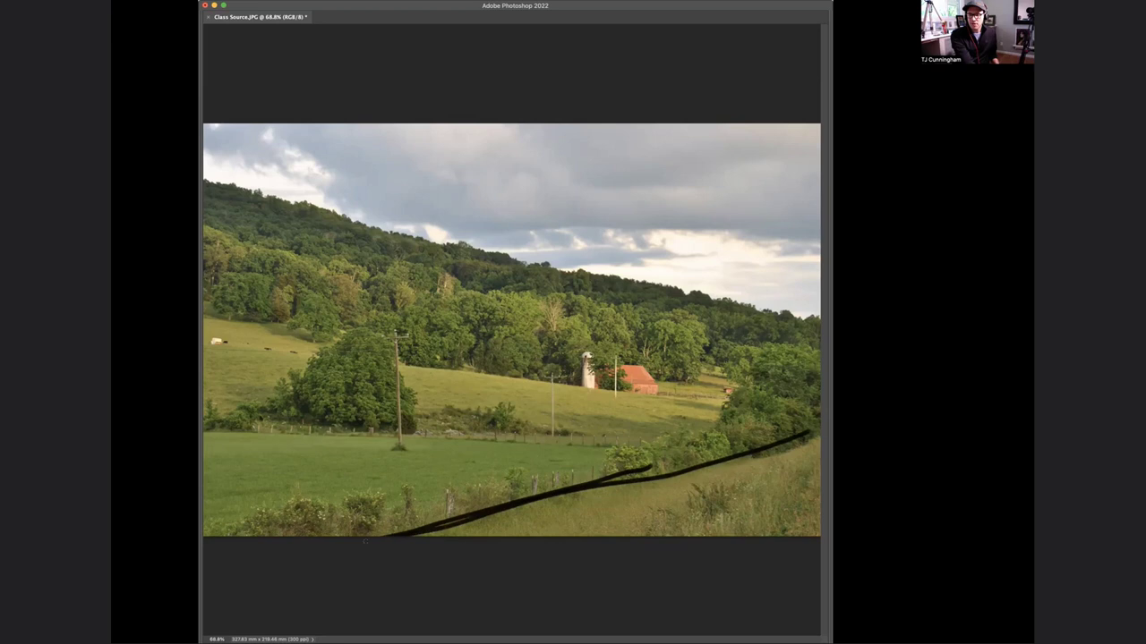
mouse_move(560, 530)
mouse_down()
mouse_move(594, 457)
mouse_move(573, 469)
mouse_move(580, 432)
mouse_move(623, 467)
mouse_up()
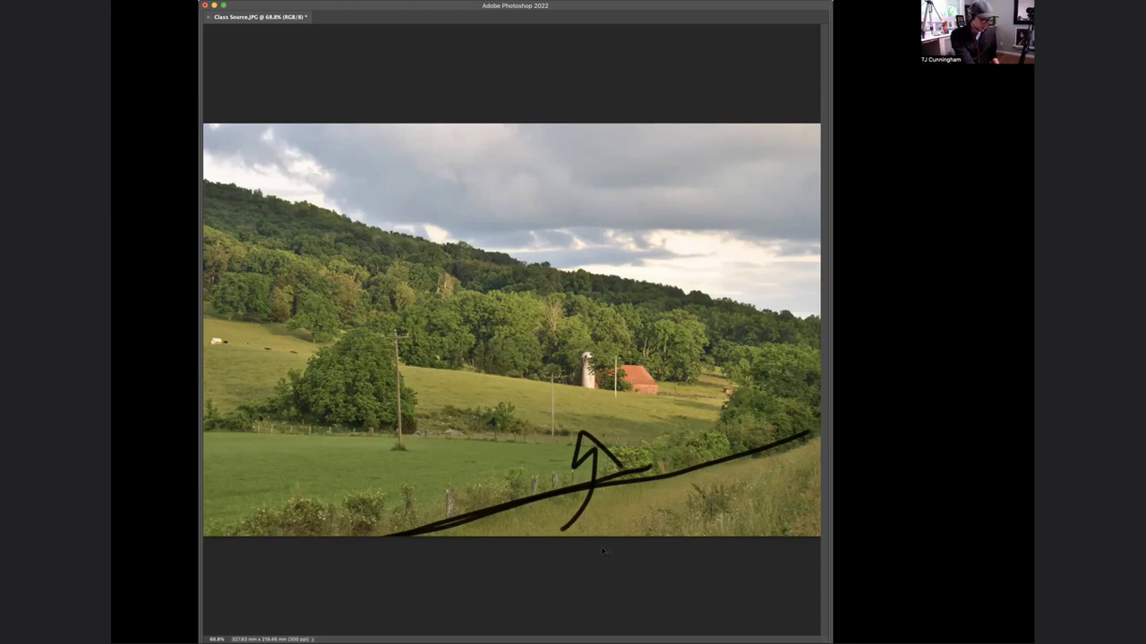
key(super+z)
key(super+z)
key(super+z)
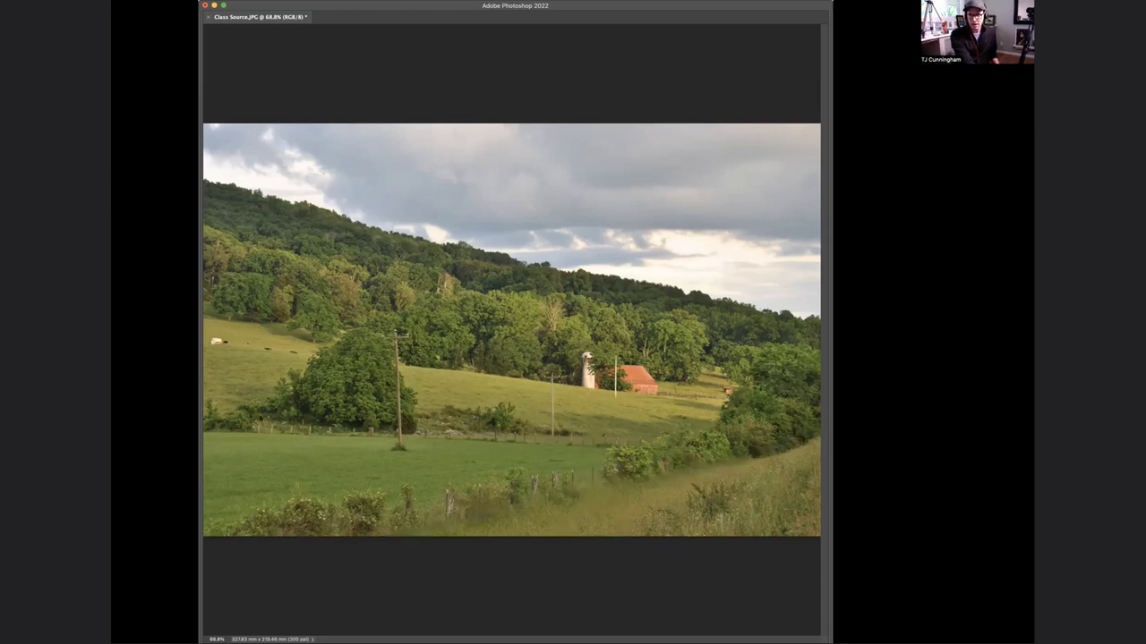
mouse_move(392, 536)
mouse_down()
mouse_move(543, 511)
mouse_move(801, 426)
mouse_up()
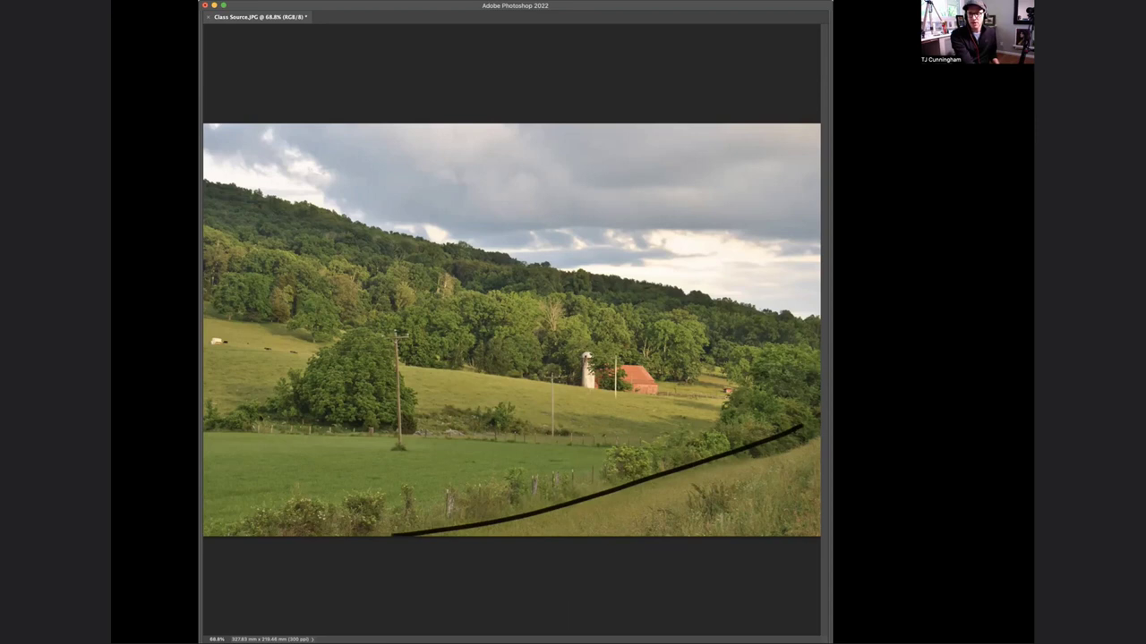
mouse_move(605, 535)
mouse_down()
mouse_move(615, 508)
mouse_move(594, 436)
mouse_move(610, 447)
mouse_up()
key(super+z)
key(super+z)
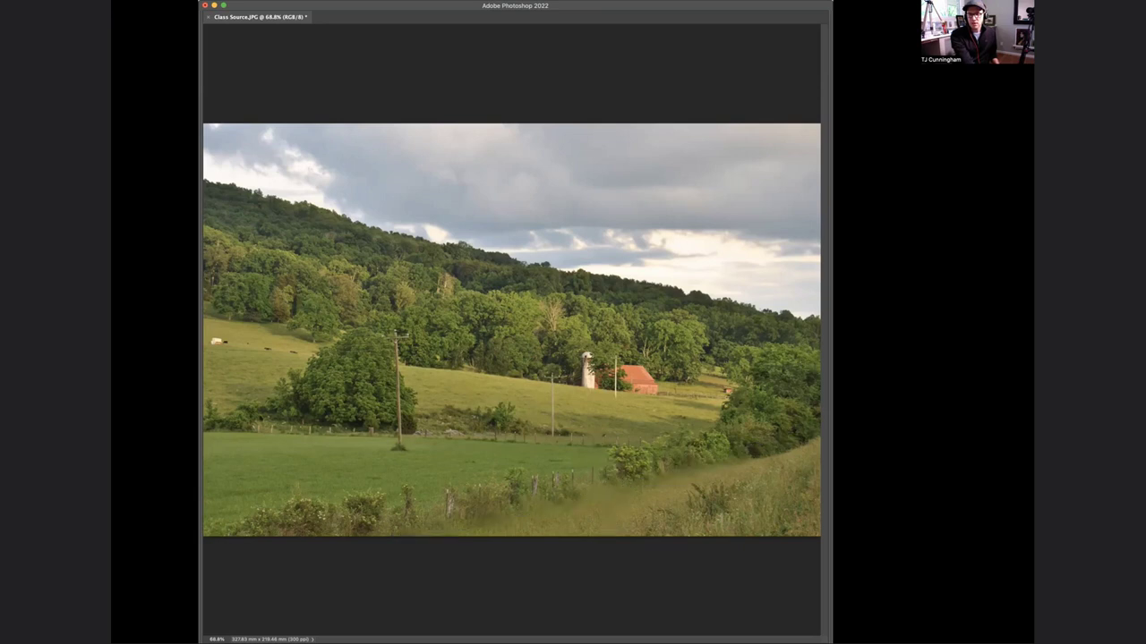
key(super+shift+z)
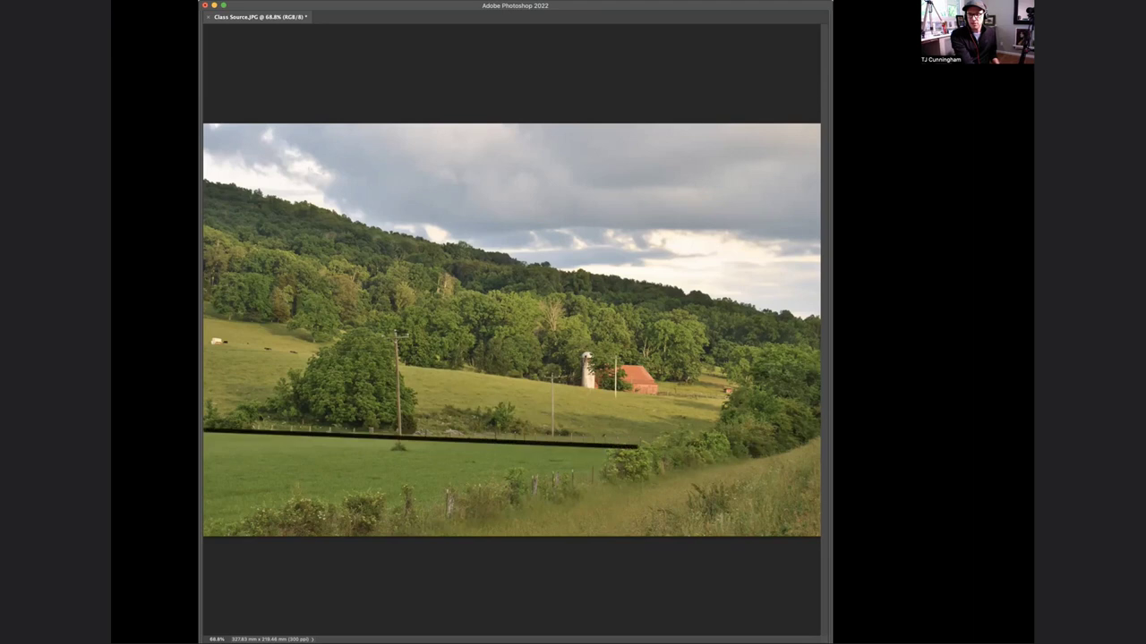
drag(406, 367, 628, 390)
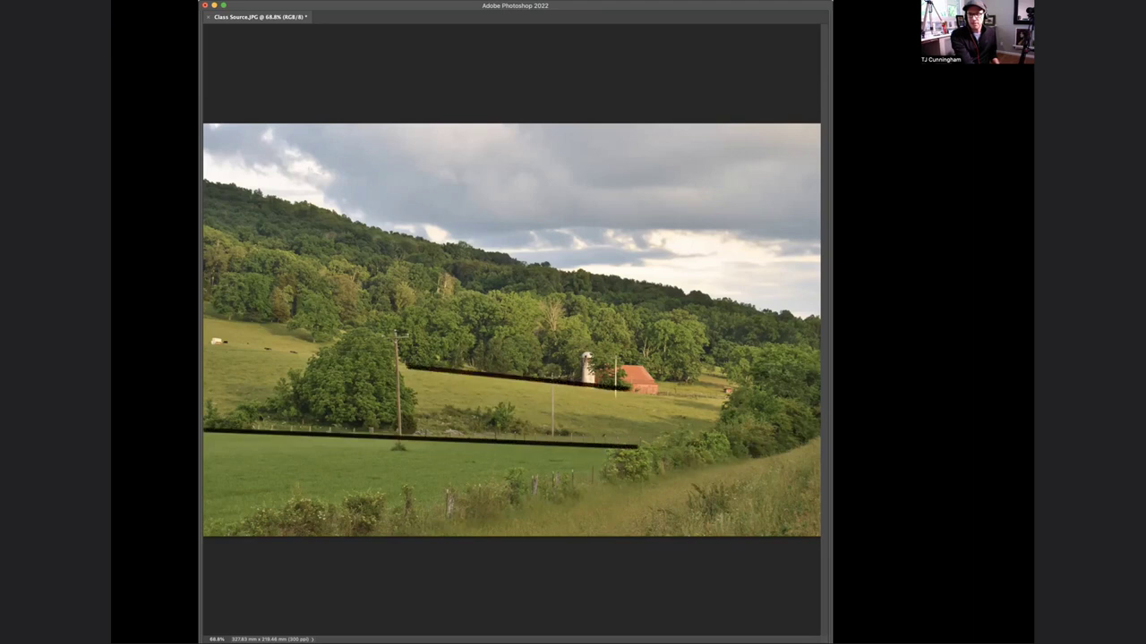
drag(224, 188, 782, 314)
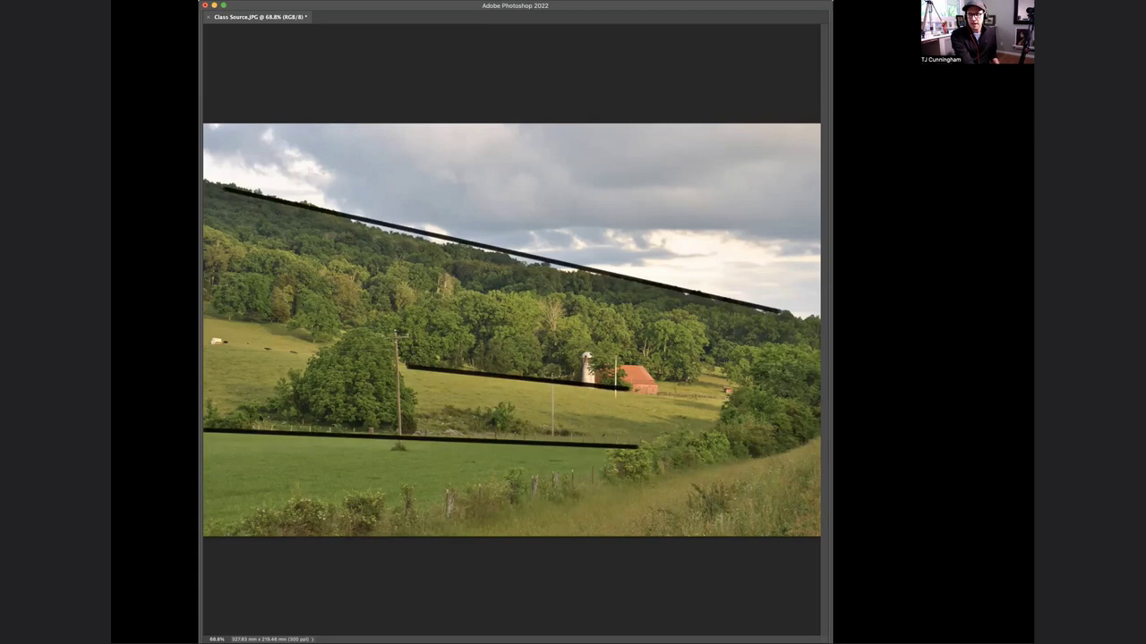
drag(369, 535, 816, 431)
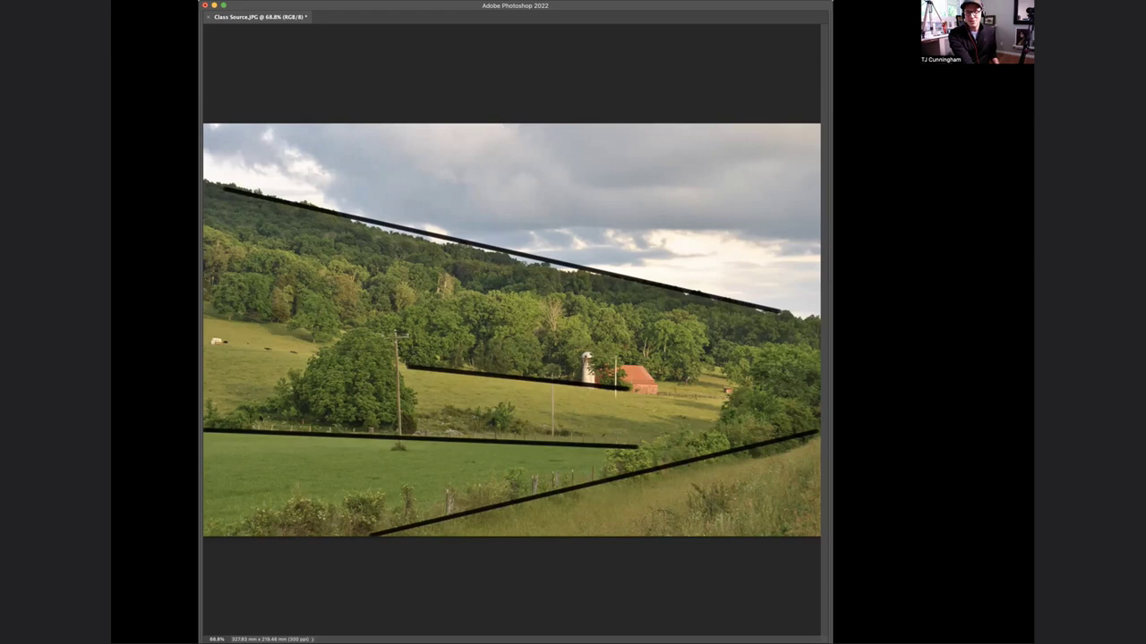
drag(395, 338, 417, 435)
drag(395, 340, 364, 327)
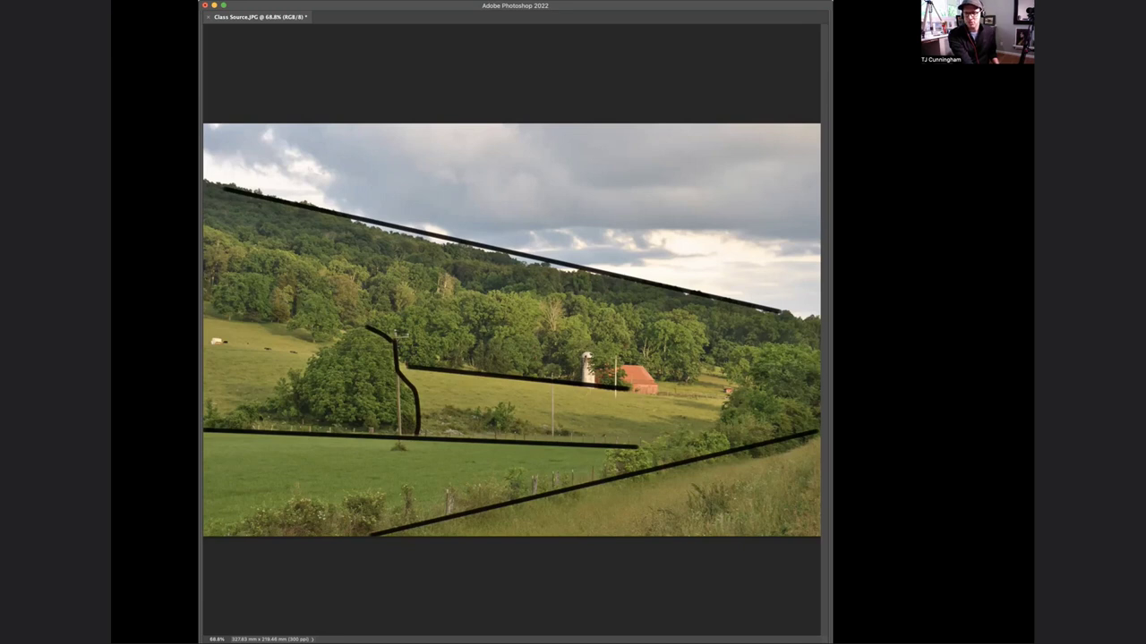
key(super+z)
key(super+z)
key(super+z)
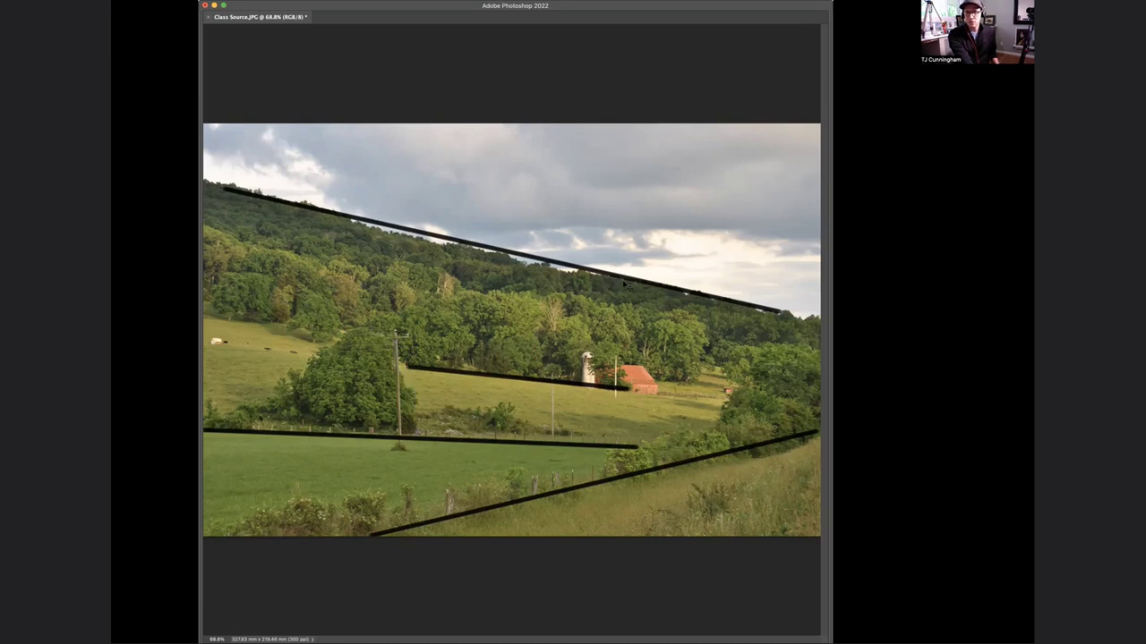
key(super+z)
key(super+z)
key(super+z)
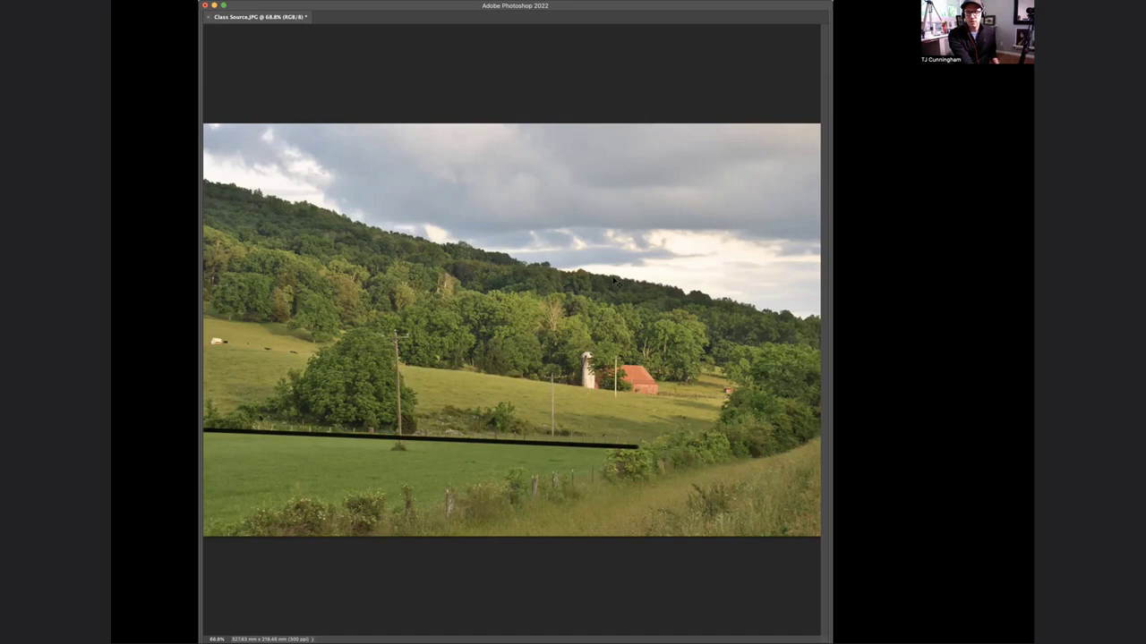